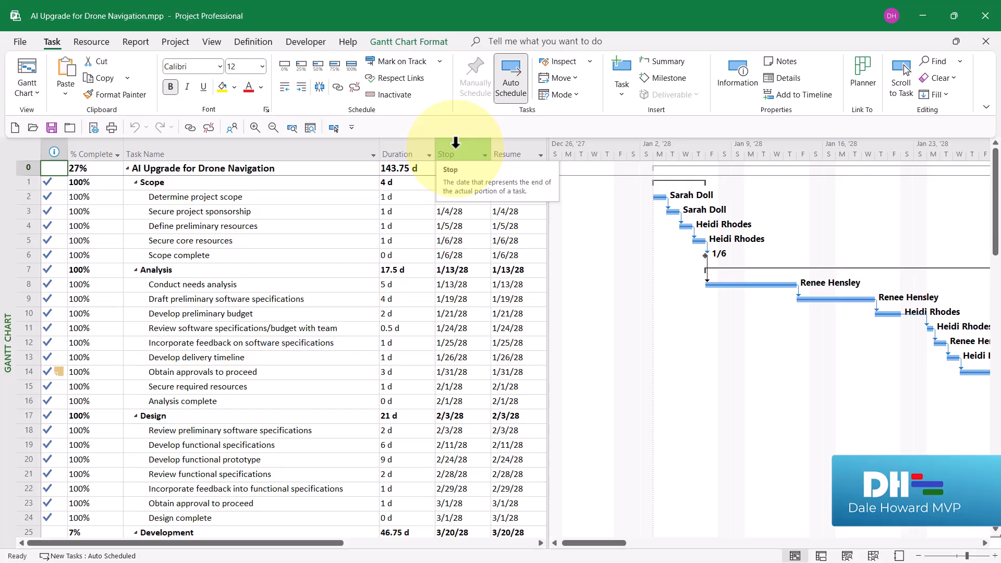
- Examine the Stop and Resume columns and their dates for the completed Determine project scope task
left_click(514, 143)
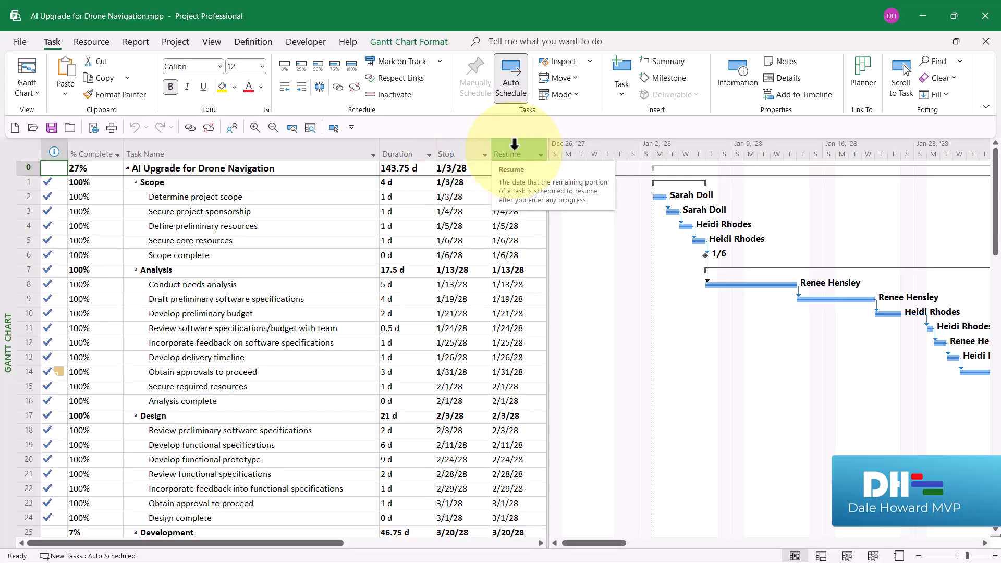
left_click(449, 197)
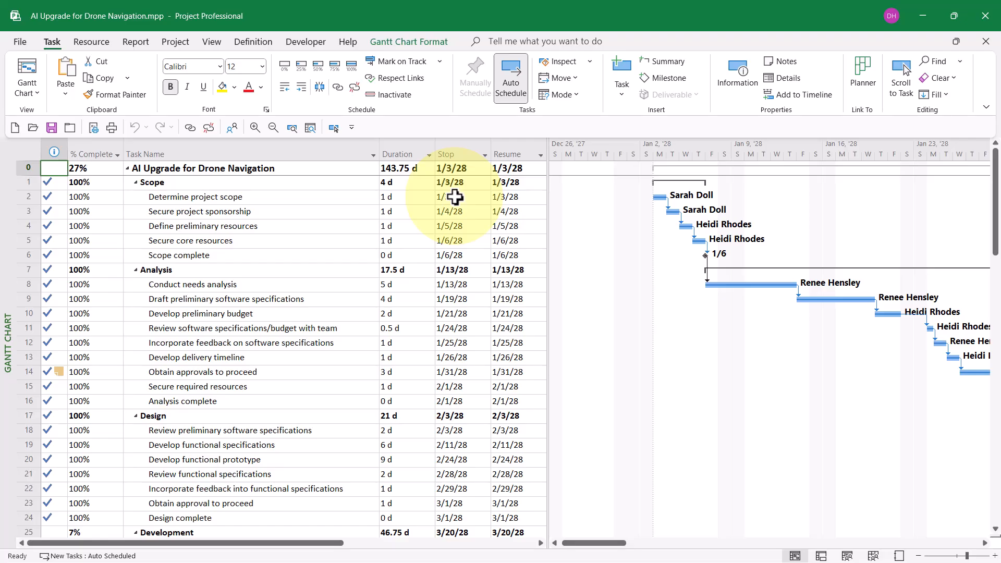
left_click(451, 146)
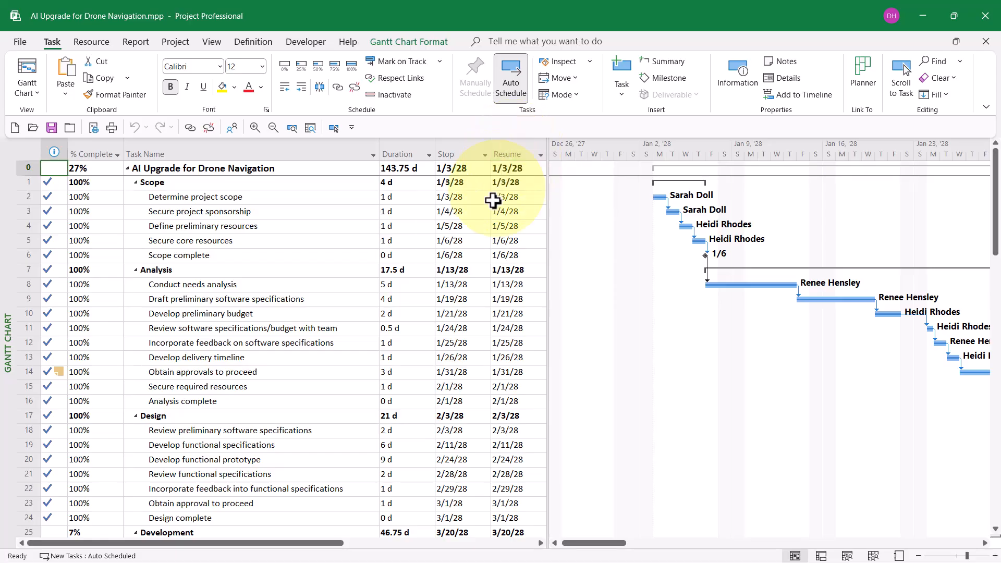
left_click(54, 197)
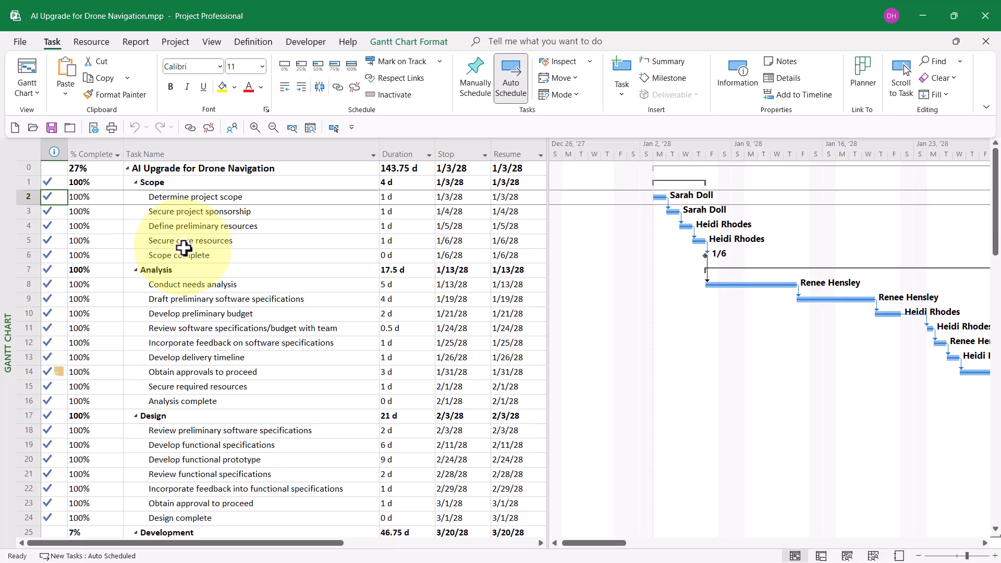
left_click(453, 197)
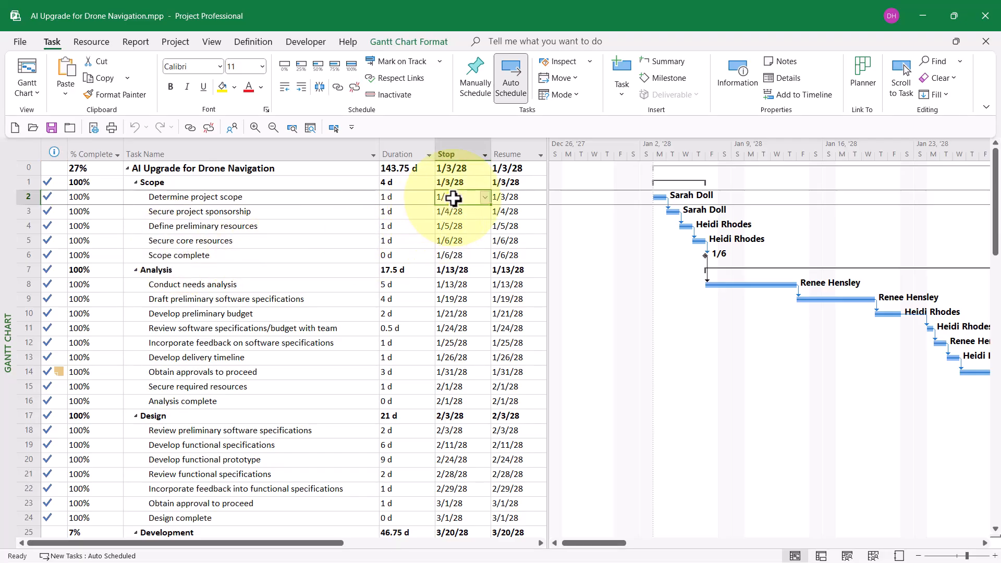
left_click(514, 198)
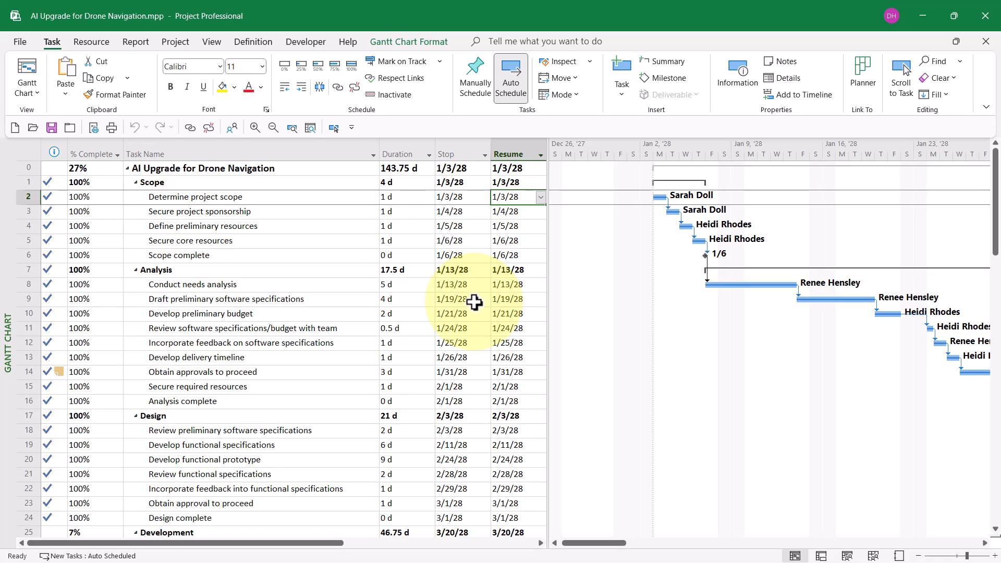
- Show the Develop code task's bar in the Gantt chart and compare its Stop and Resume dates with its progress
scroll(474, 302, "down", 6)
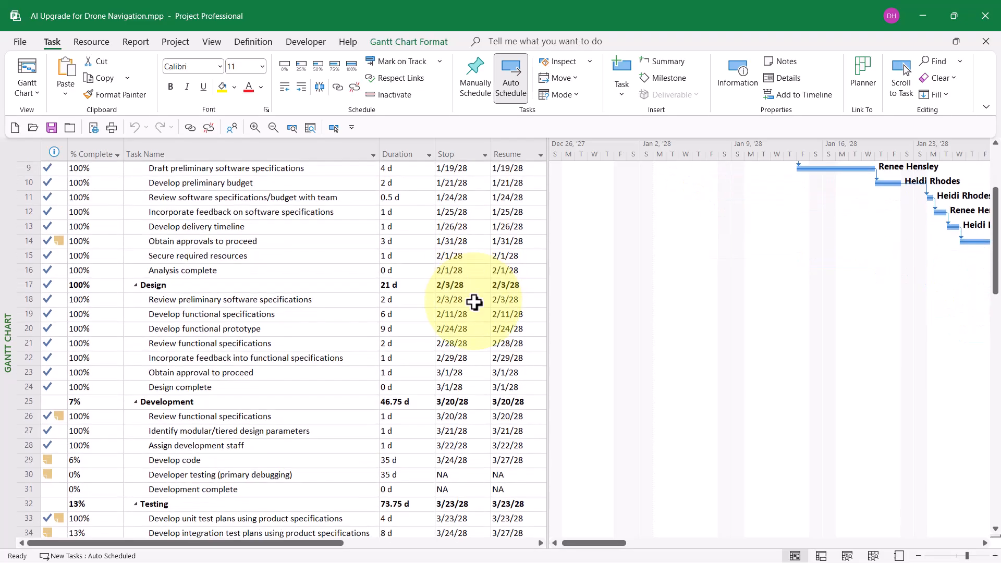
scroll(474, 302, "down", 3)
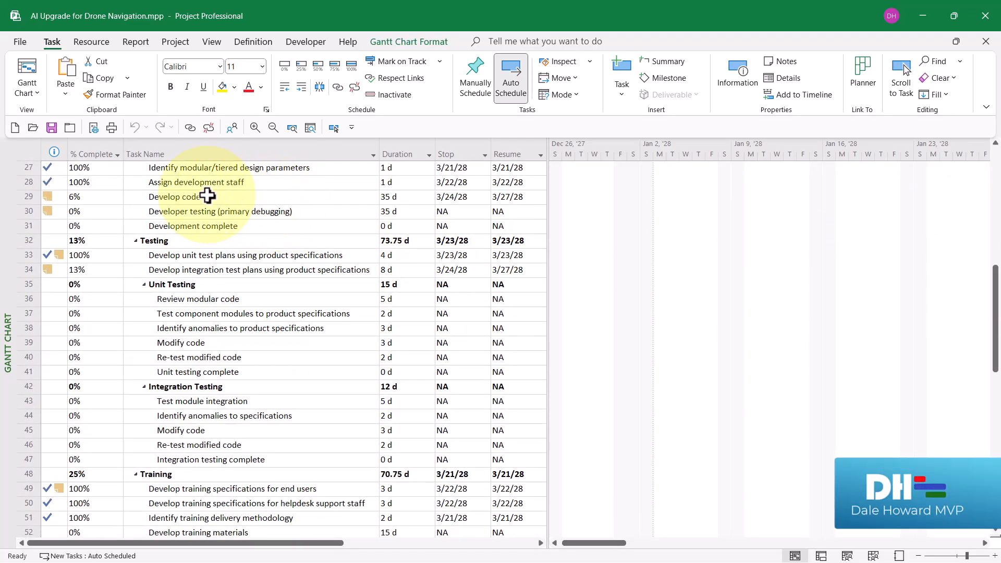
left_click(208, 196)
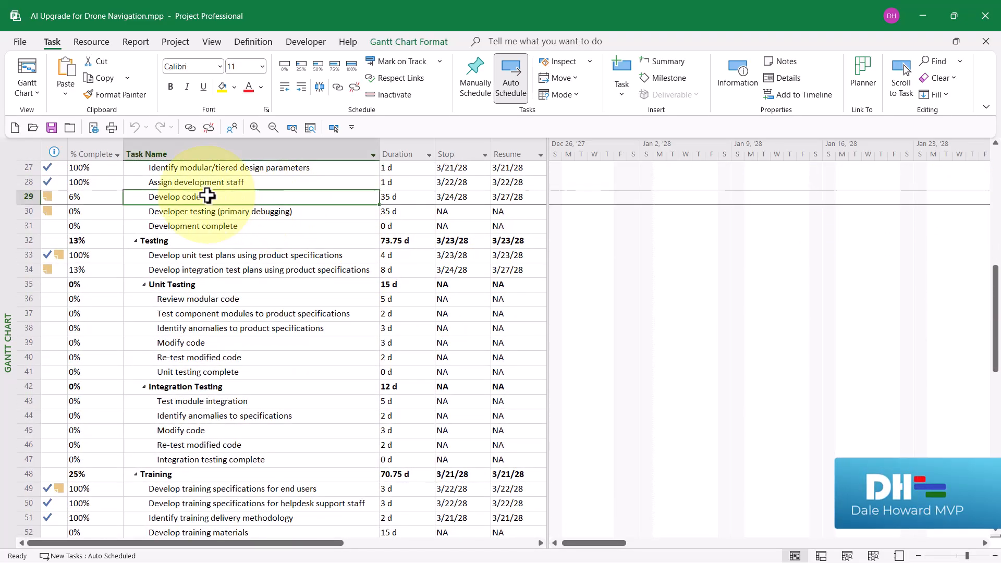
left_click(332, 127)
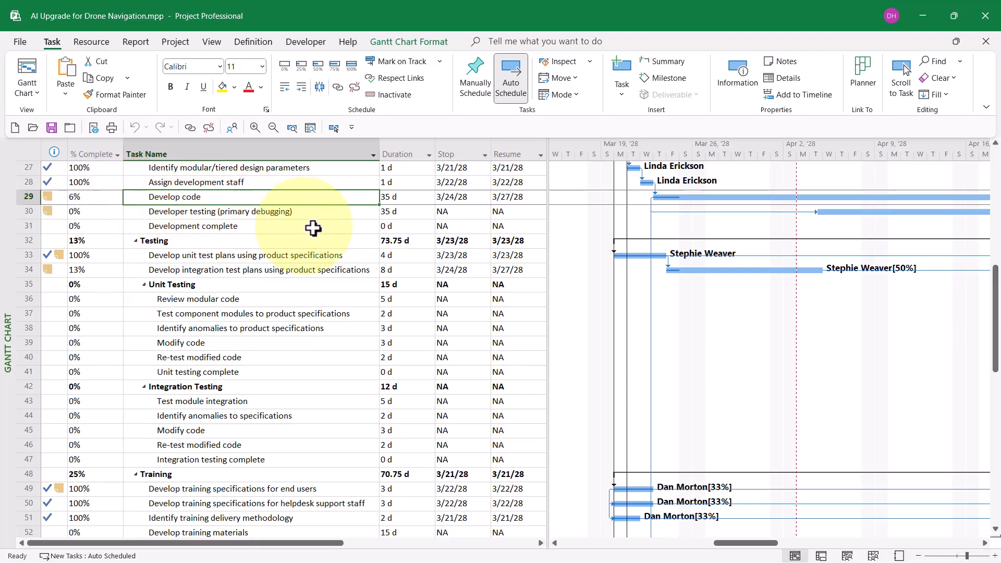
left_click(457, 196)
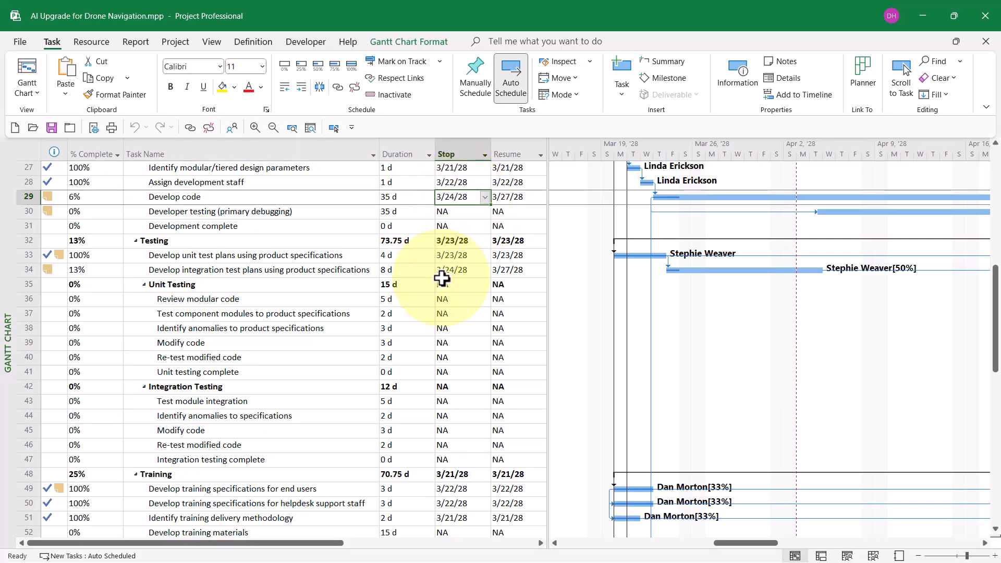
left_click(524, 197)
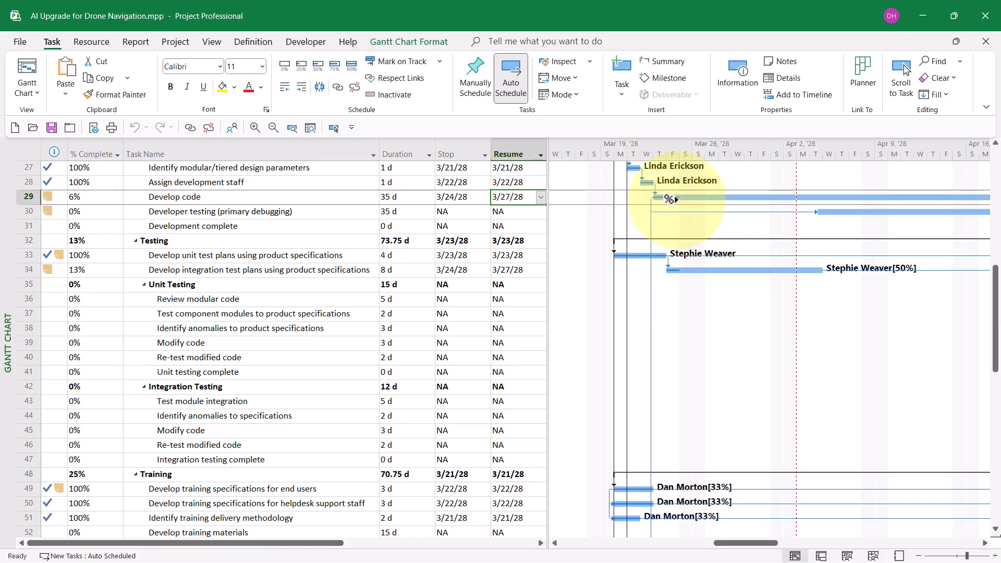
left_click(456, 197)
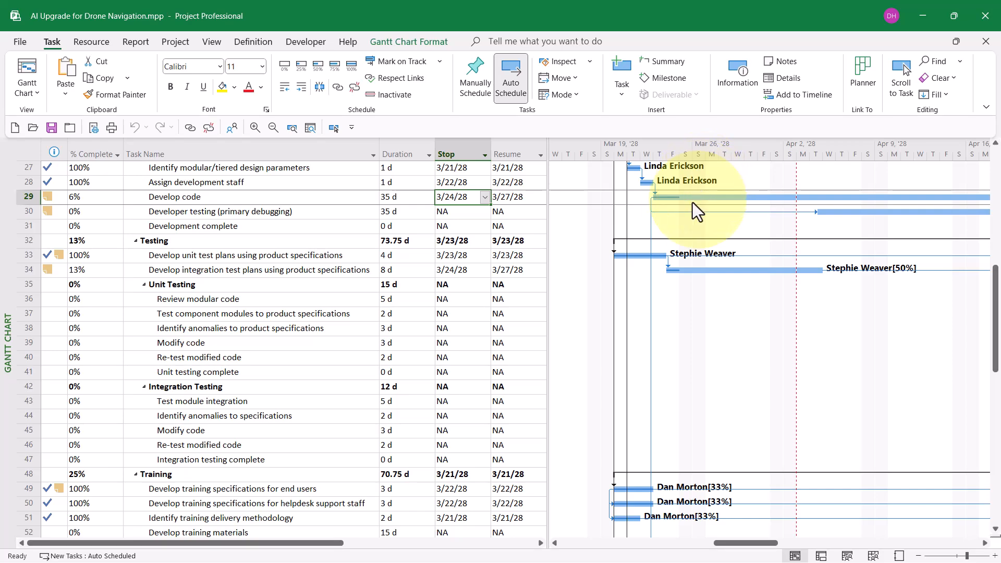
left_click_drag(680, 198, 698, 199)
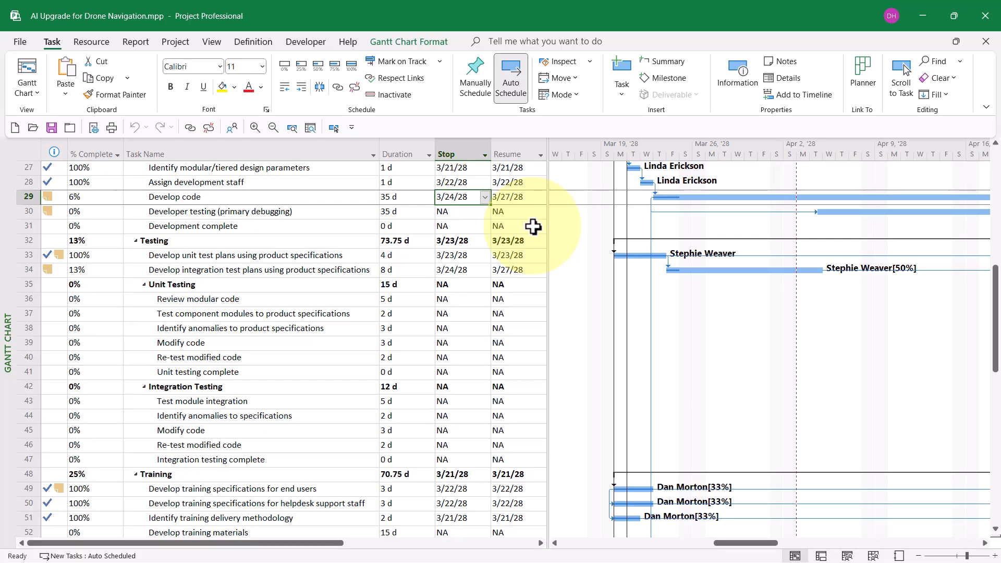
- Examine the Stop and Resume dates of the Develop integration test plans and Developer testing (primary debugging) tasks
left_click(303, 277)
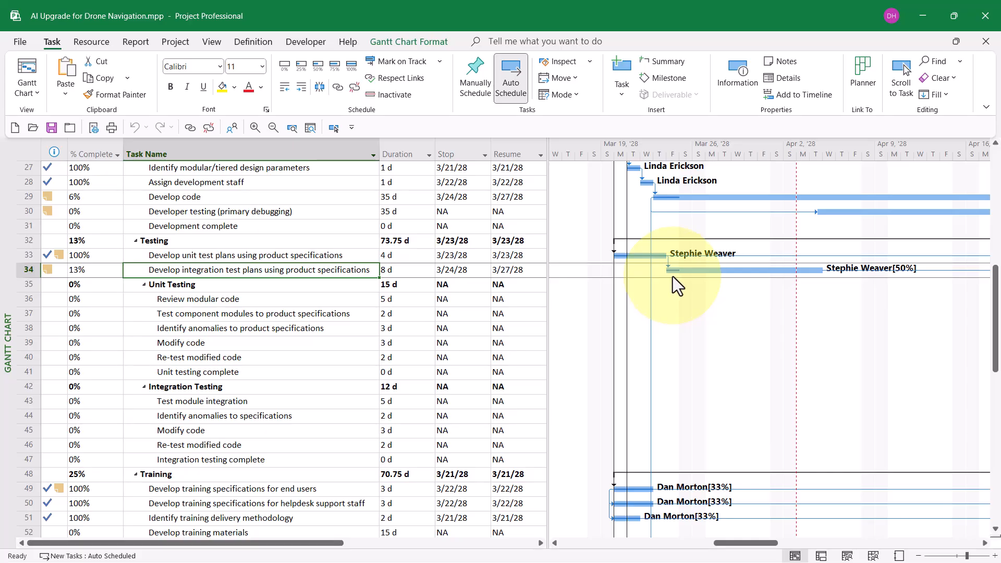
left_click(455, 272)
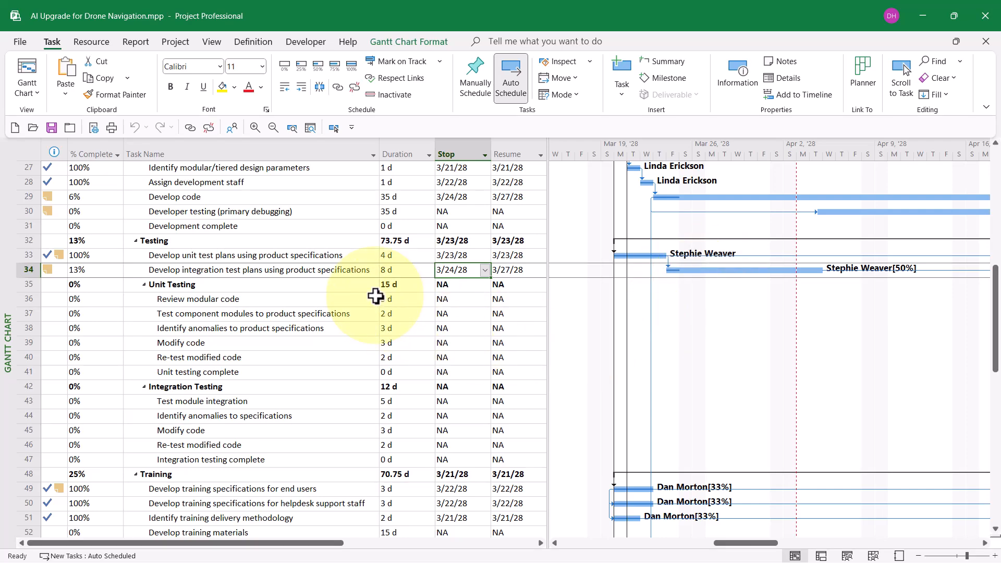
left_click(291, 216)
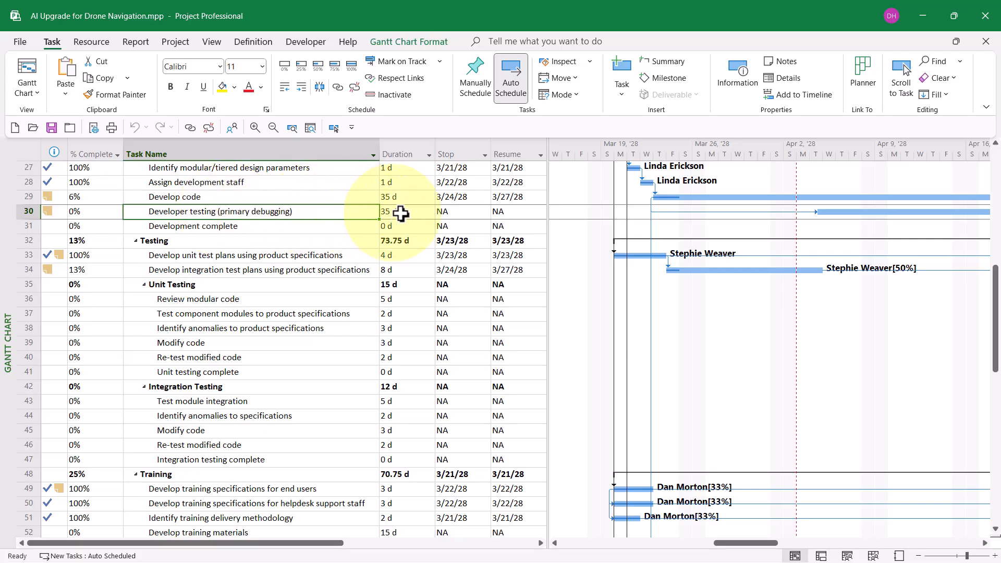
left_click(451, 212)
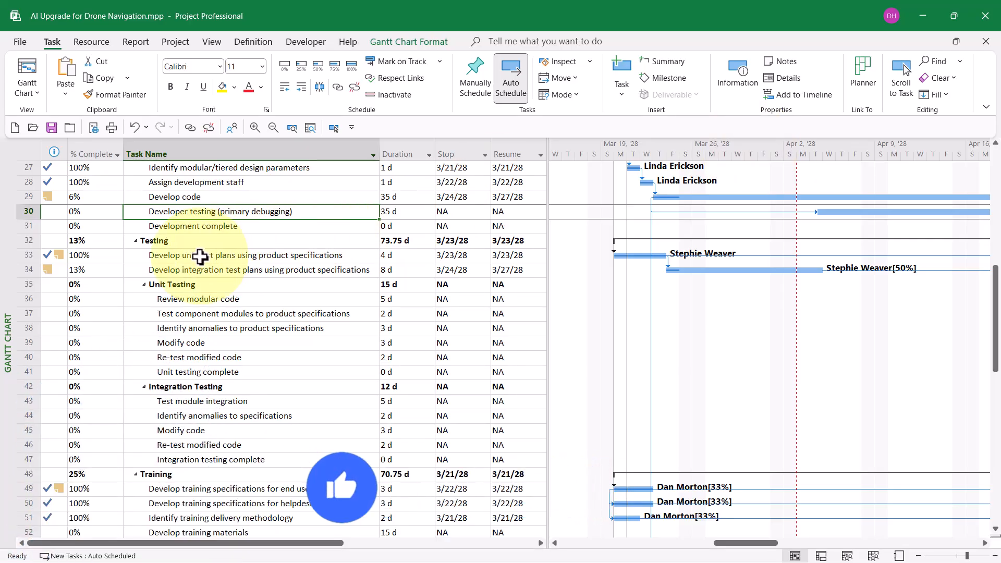
- Read the note attached to the Develop code task and close its task information
left_click(208, 196)
double_click(207, 196)
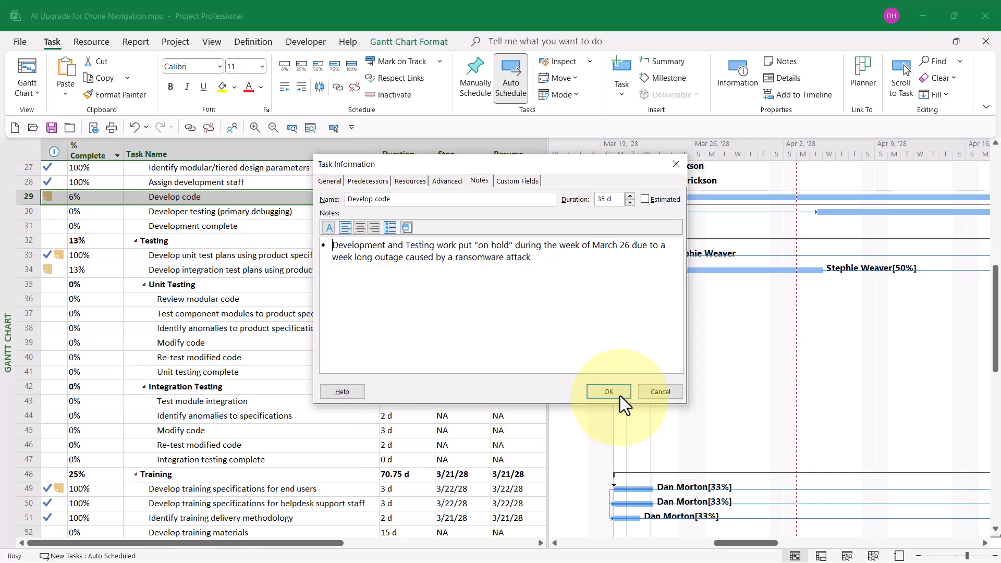
left_click(618, 392)
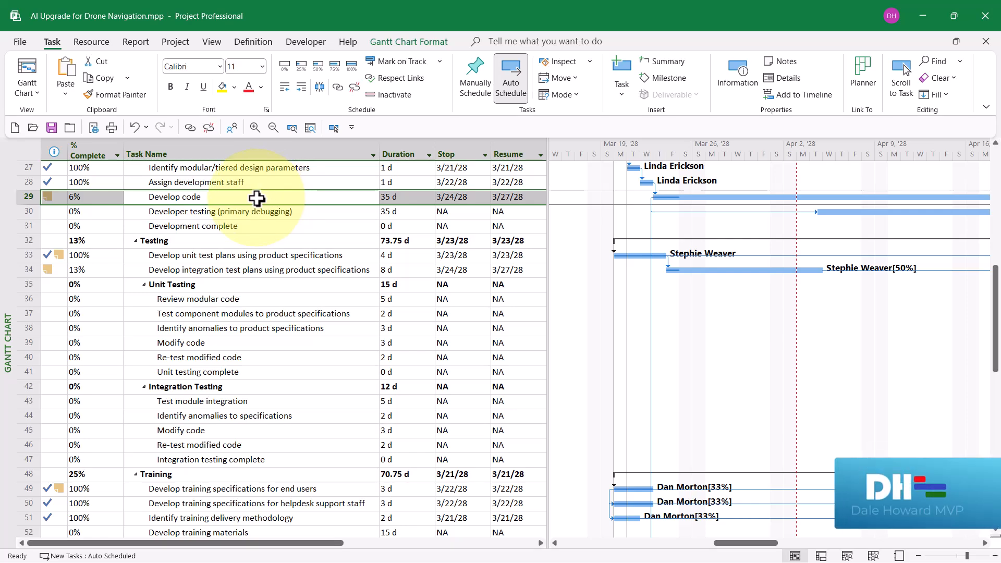
- Reschedule uncompleted work for the entire project to start after 4/2/28, and check the Resume dates of Develop code and Develop integration test plans
left_click(256, 198)
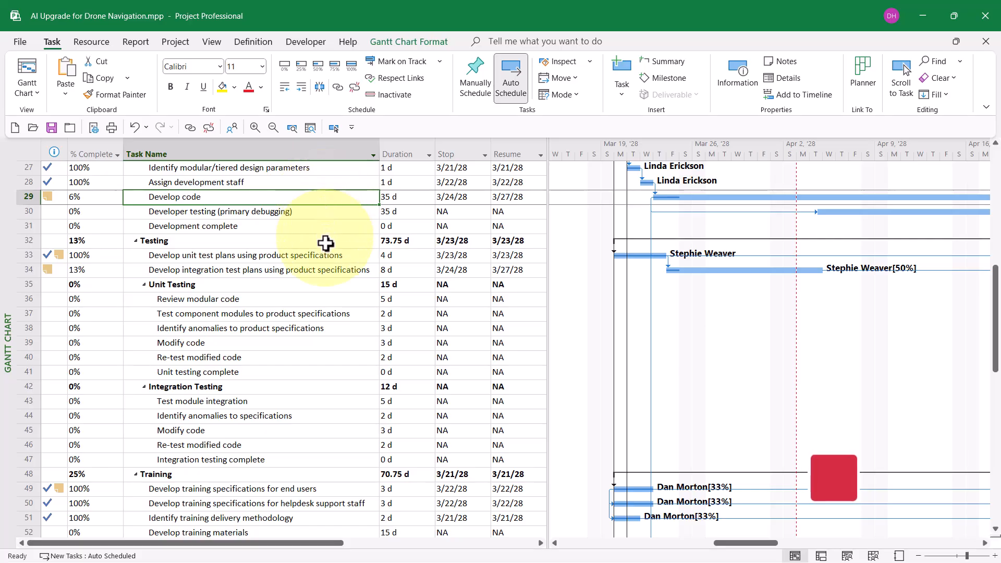
left_click(324, 269)
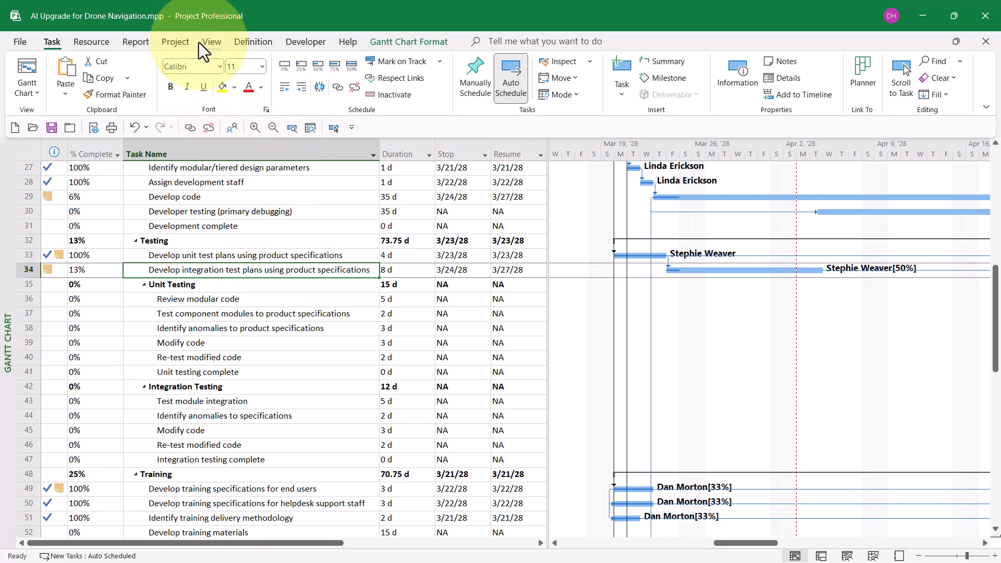
left_click(180, 42)
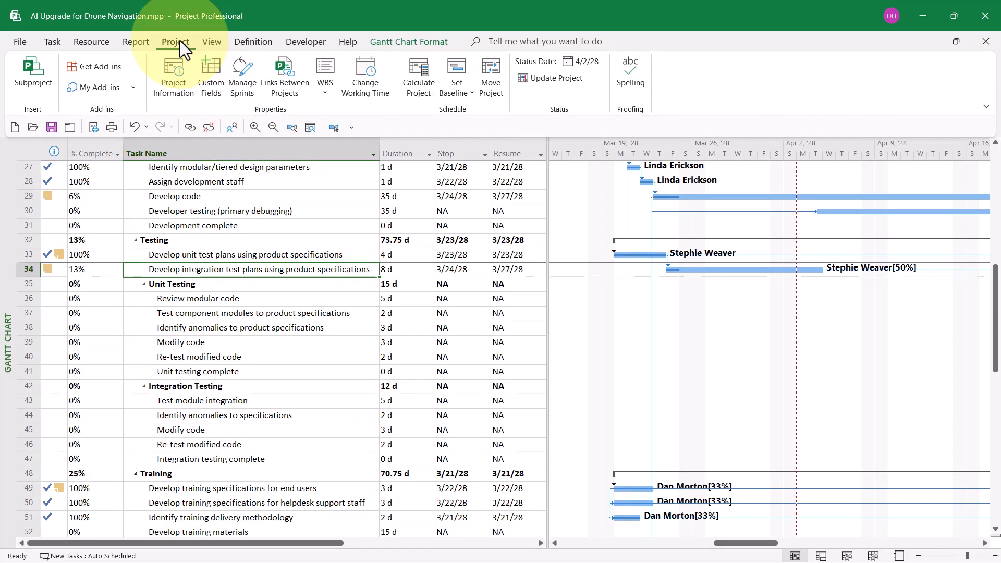
left_click(558, 77)
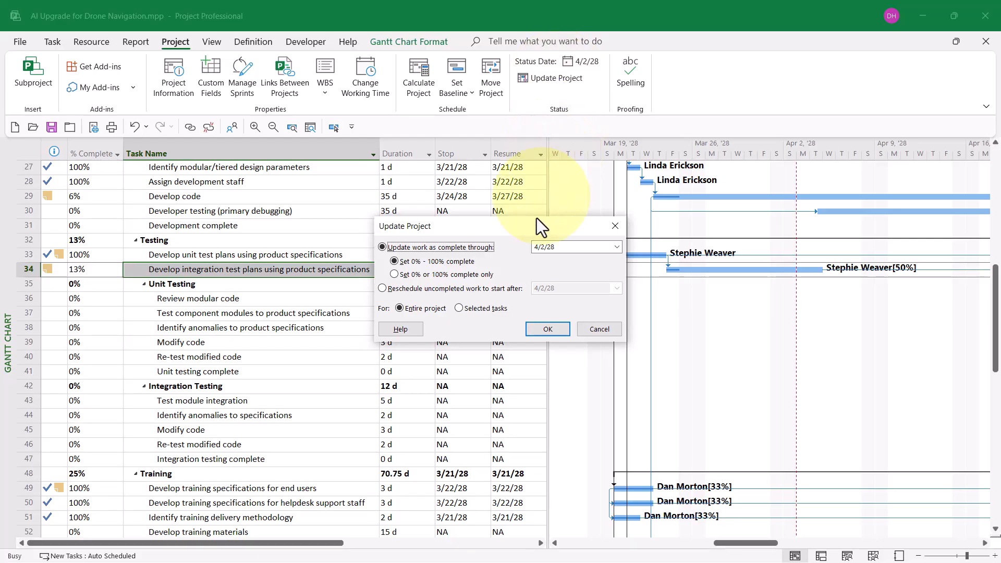
left_click_drag(529, 230, 712, 185)
left_click(615, 243)
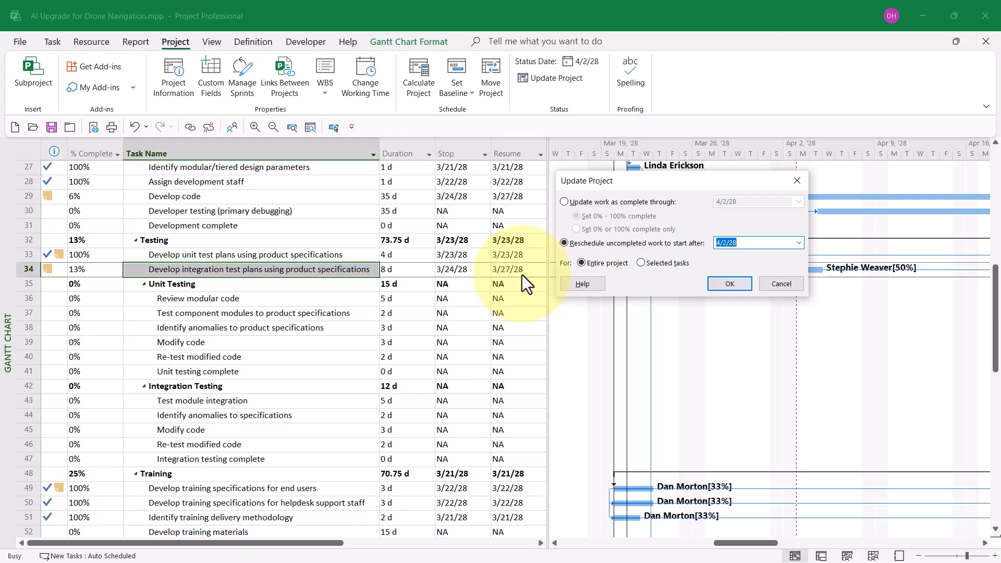
left_click(739, 285)
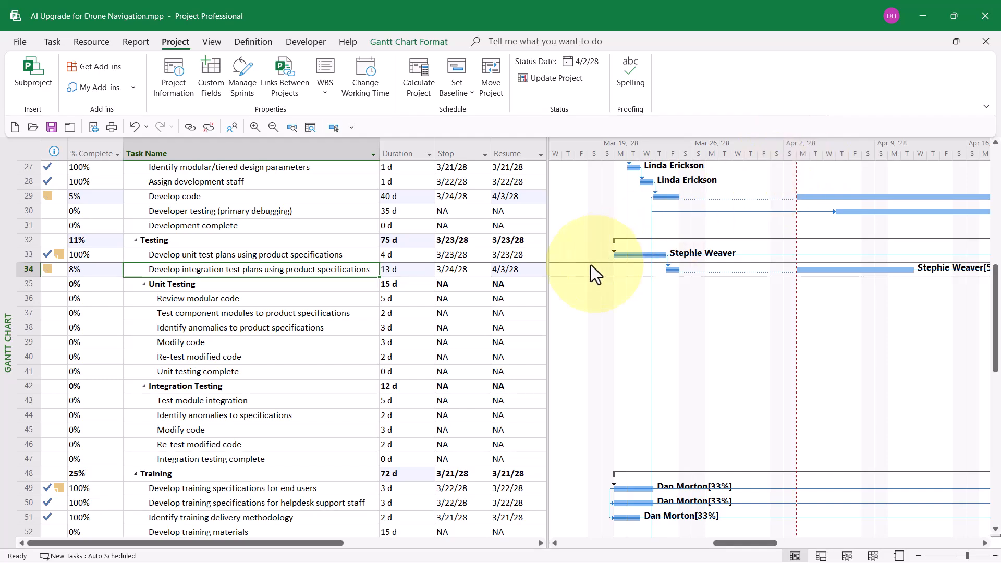
left_click(520, 200)
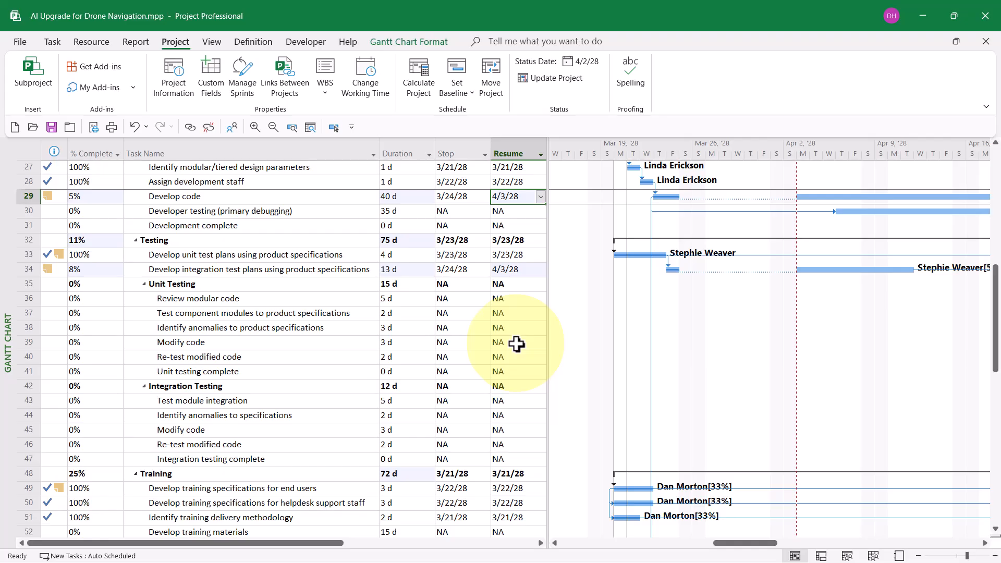
left_click(515, 271)
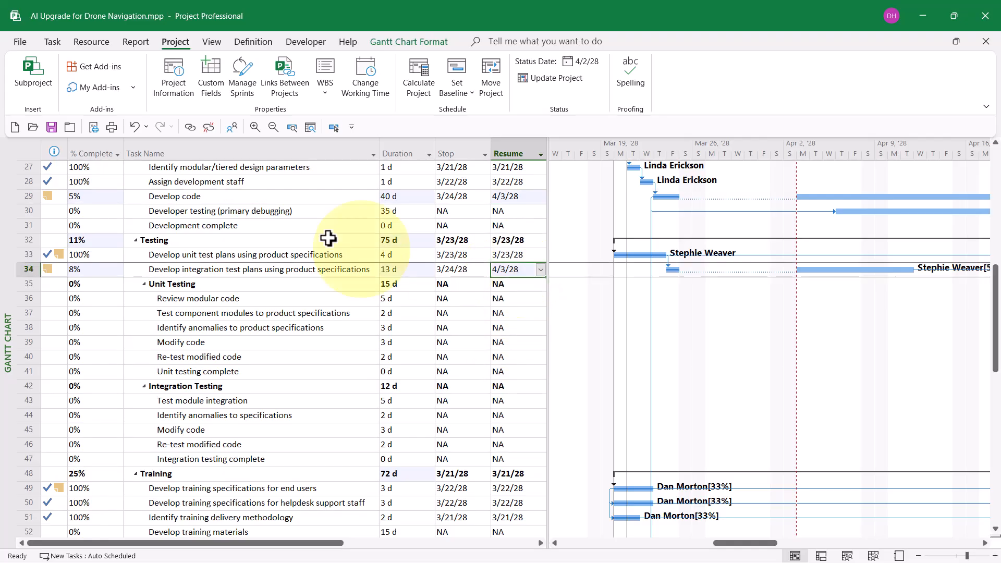